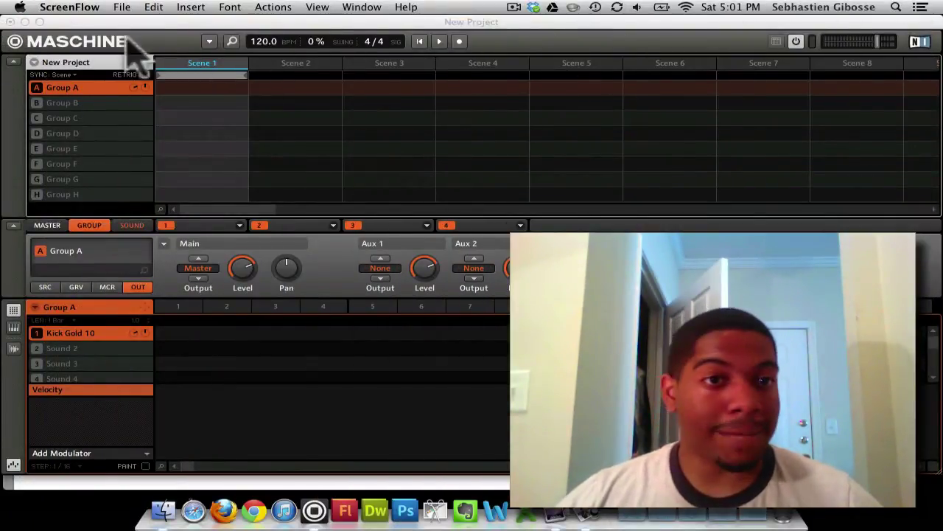
Briefly show and hide the browser, then switch Maschine to Fullscreen view from the View menu.
{"action": "left_click", "coordinate": [231, 42]}
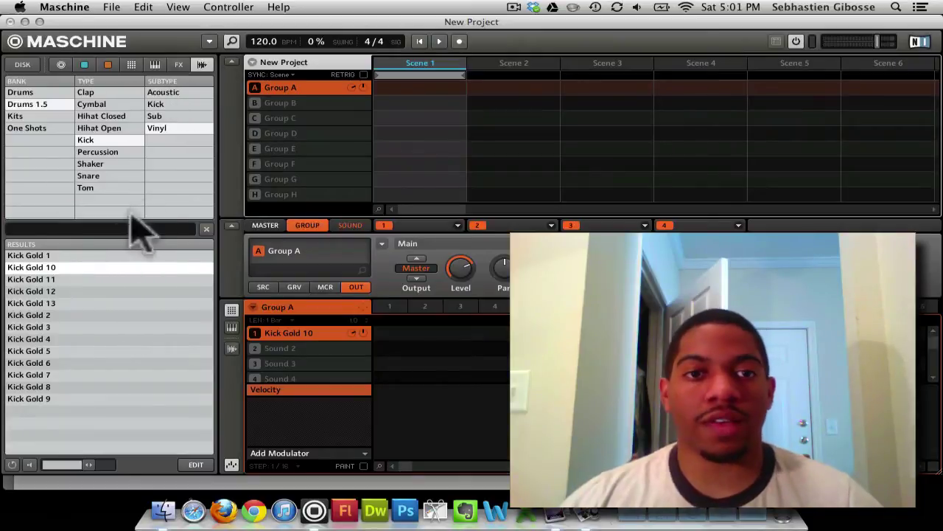
{"action": "left_click", "coordinate": [232, 45]}
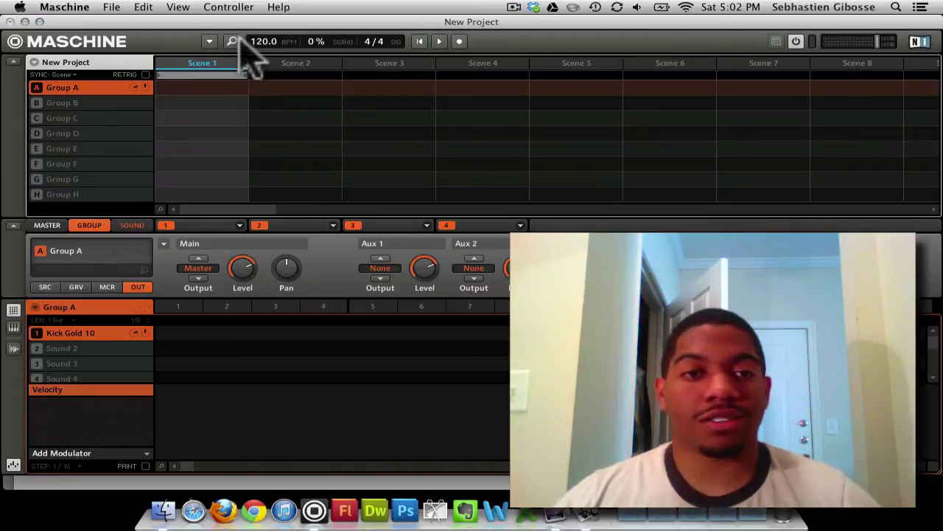
{"action": "left_click", "coordinate": [210, 42]}
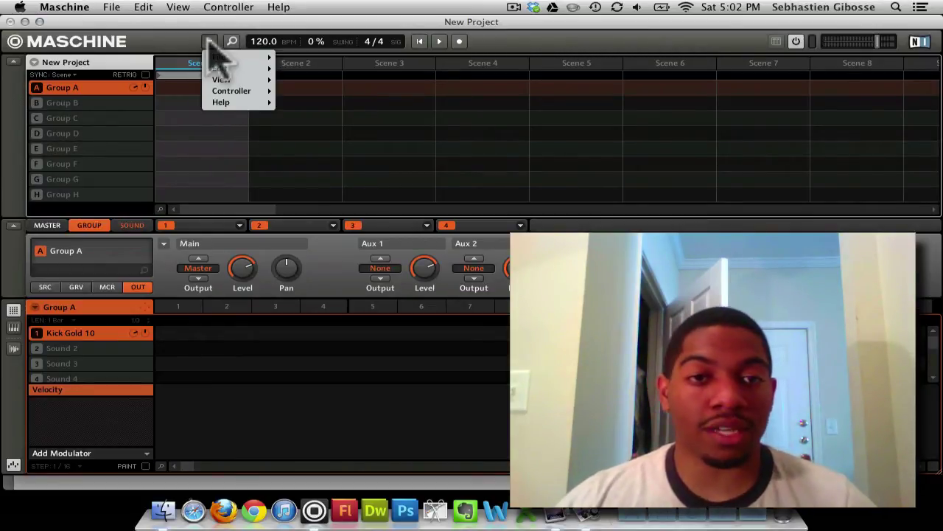
{"action": "mouse_move", "coordinate": [215, 90]}
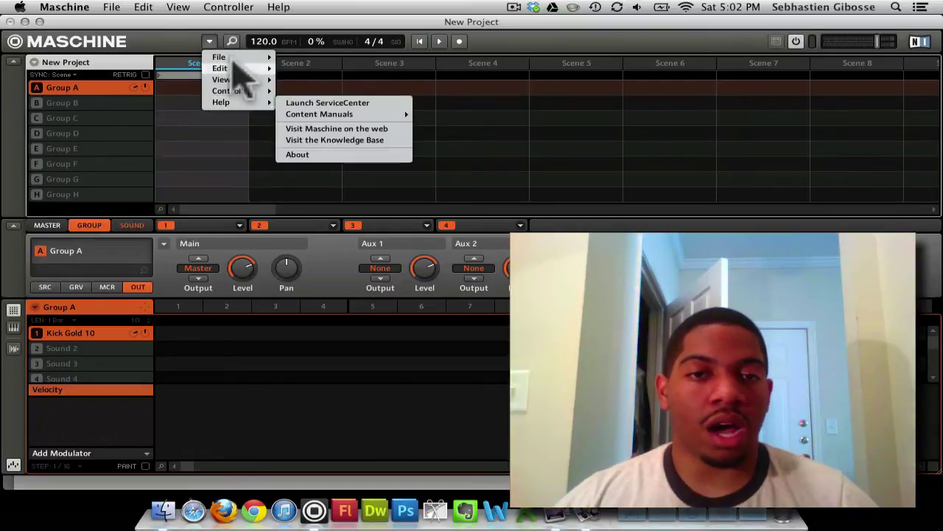
{"action": "left_click", "coordinate": [136, 33]}
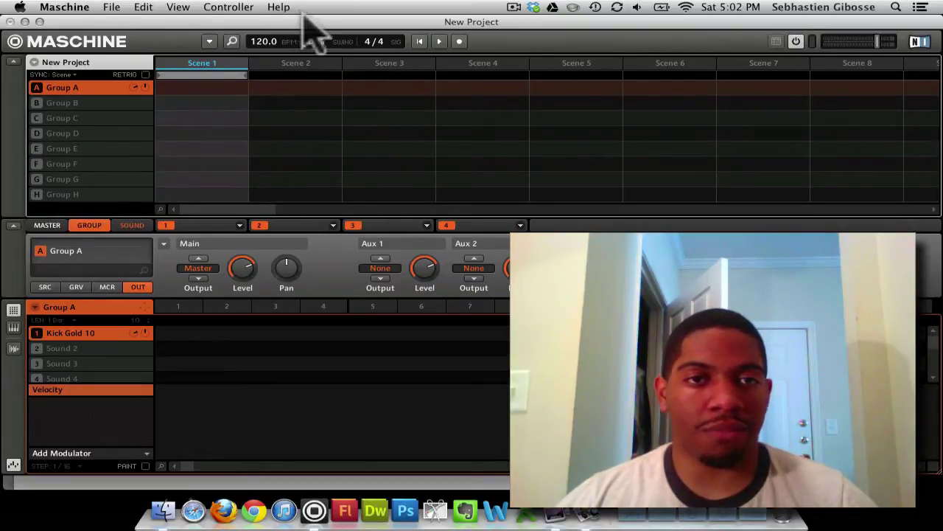
{"action": "left_click", "coordinate": [209, 41]}
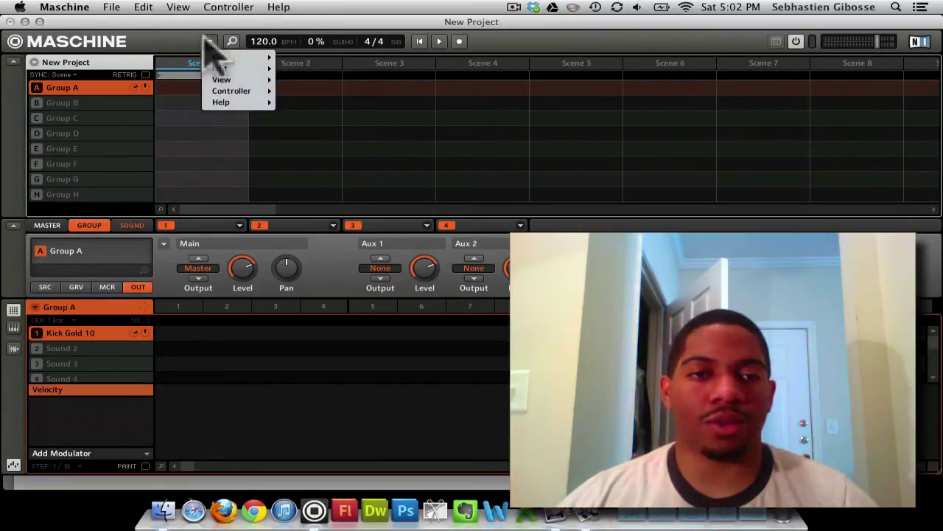
{"action": "mouse_move", "coordinate": [216, 95]}
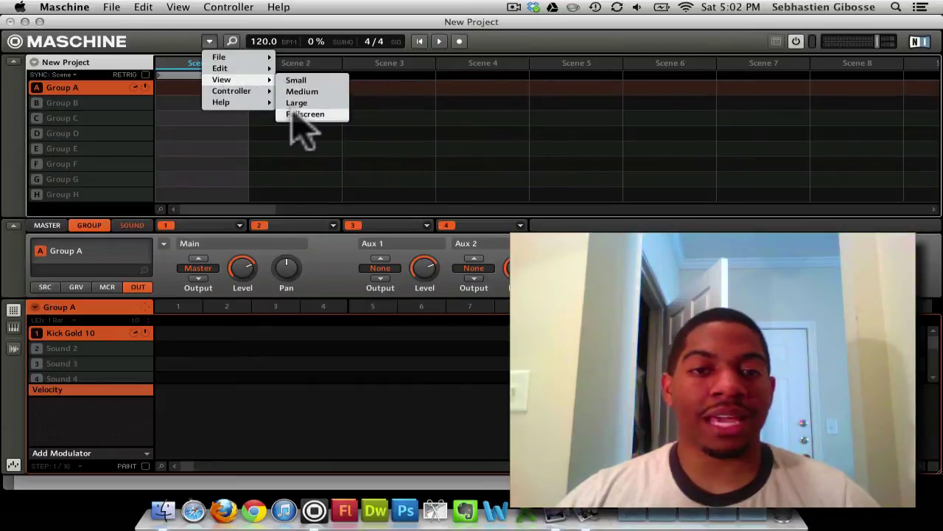
{"action": "left_click", "coordinate": [291, 115]}
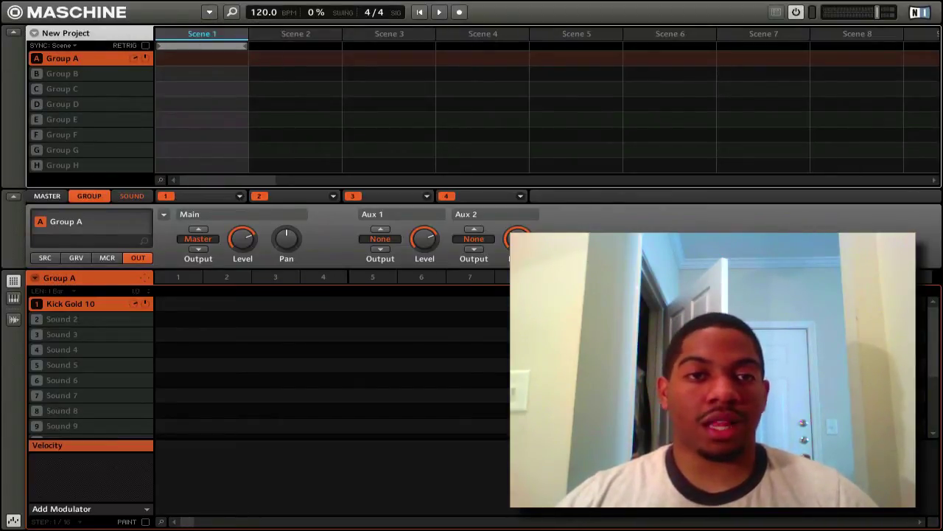
{"action": "key", "text": "ctrl+f"}
{"action": "key", "text": "ctrl+f"}
{"action": "key", "text": "ctrl+f"}
{"action": "key", "text": "ctrl+f"}
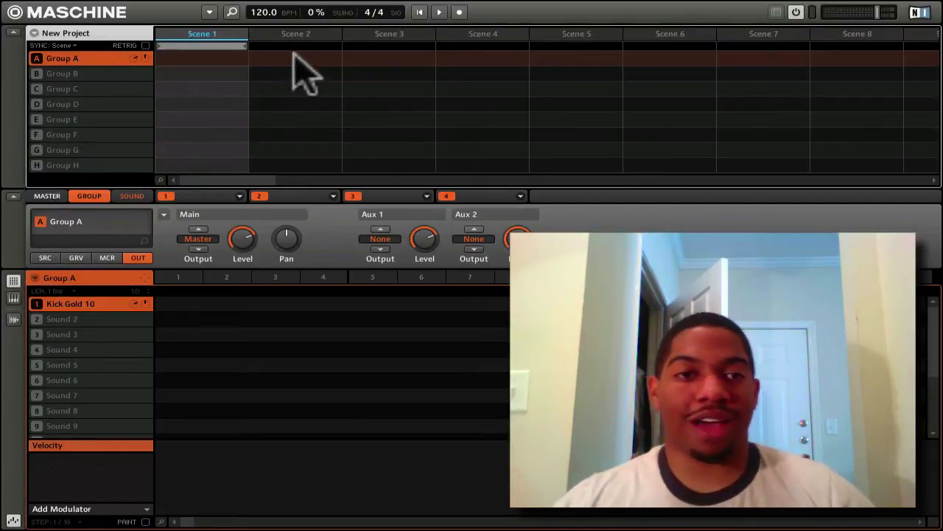
{"action": "left_click", "coordinate": [230, 13]}
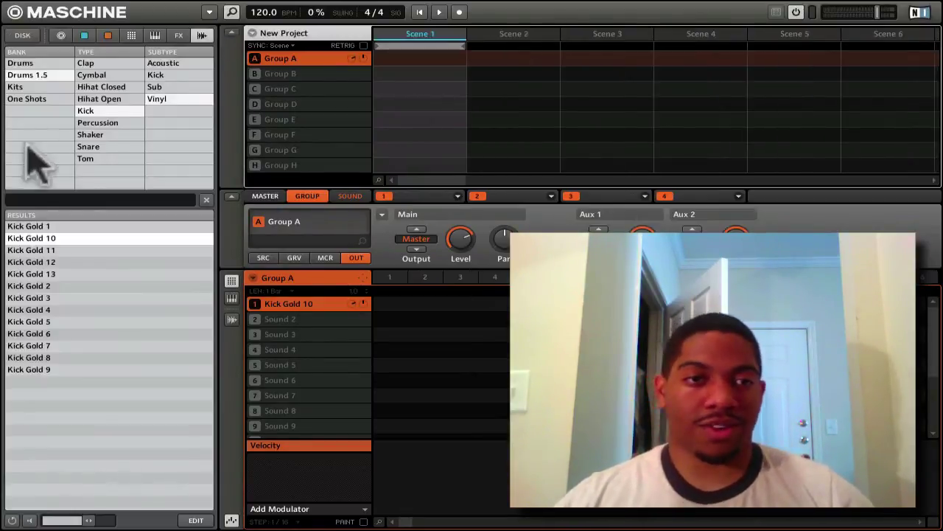
{"action": "left_click", "coordinate": [232, 13]}
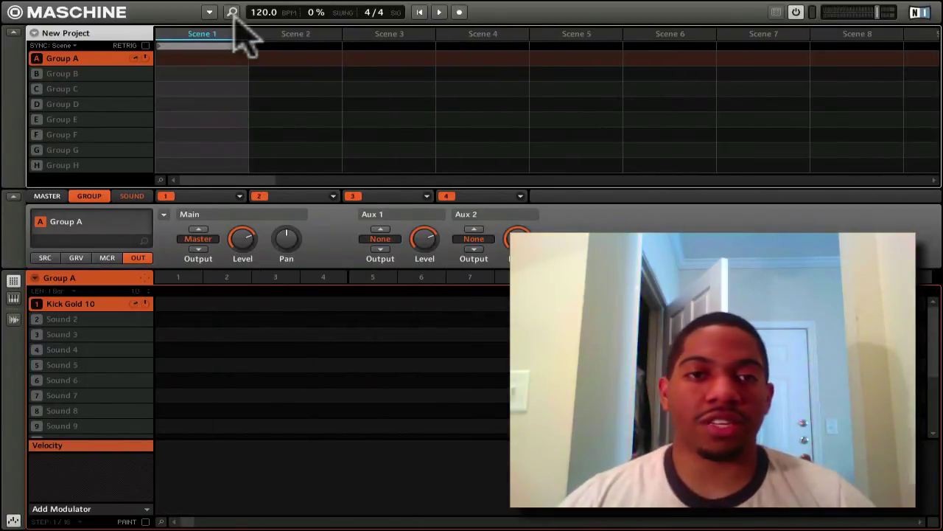
{"action": "left_click", "coordinate": [233, 15]}
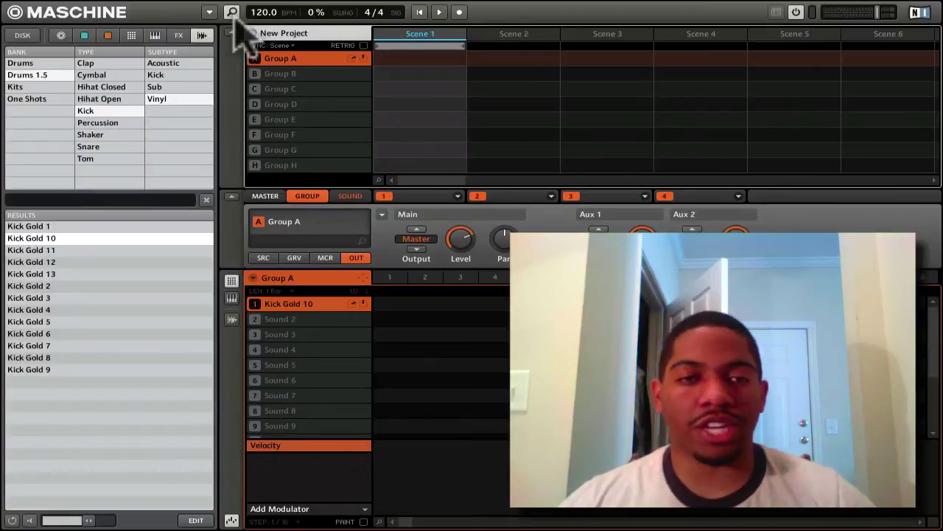
{"action": "left_click", "coordinate": [232, 13]}
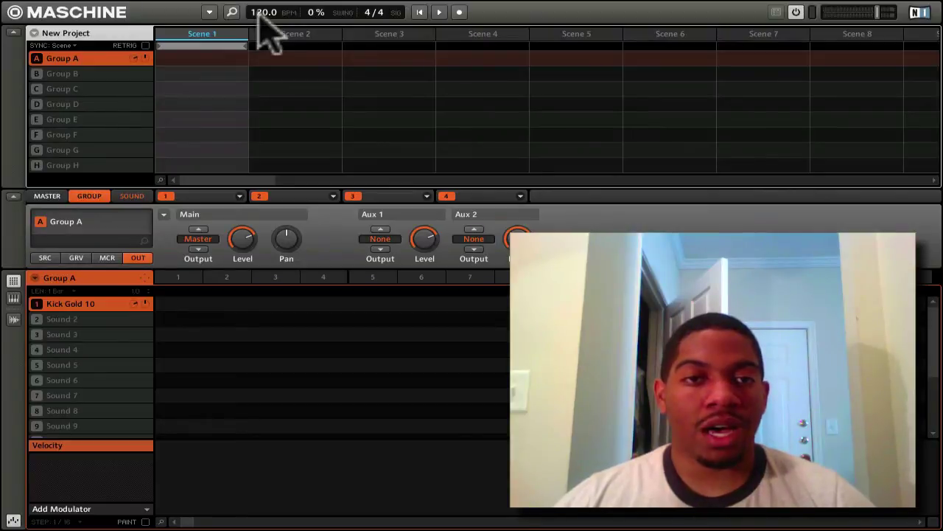
Change the project tempo from 120 to 90 BPM.
{"action": "left_click_drag", "start_coordinate": [259, 15], "coordinate": [260, 9]}
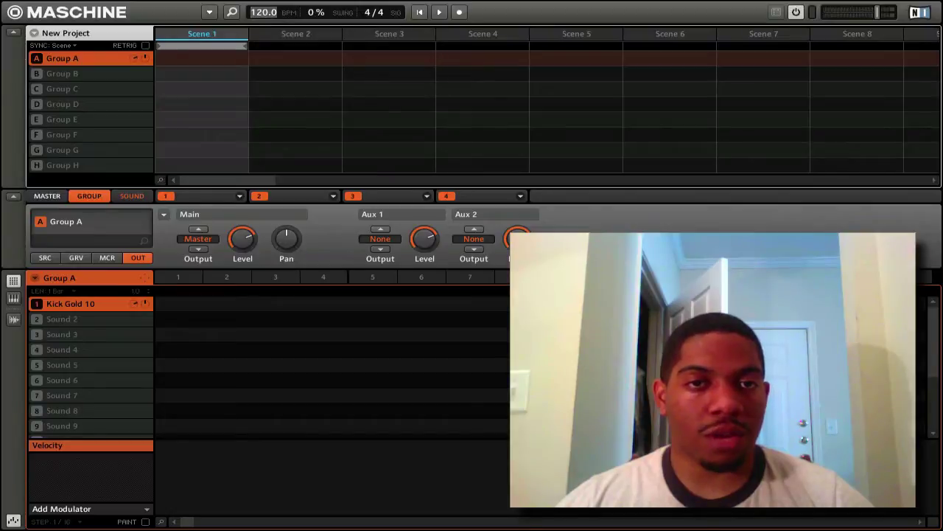
{"action": "type", "text": "0"}
{"action": "key", "text": "Return"}
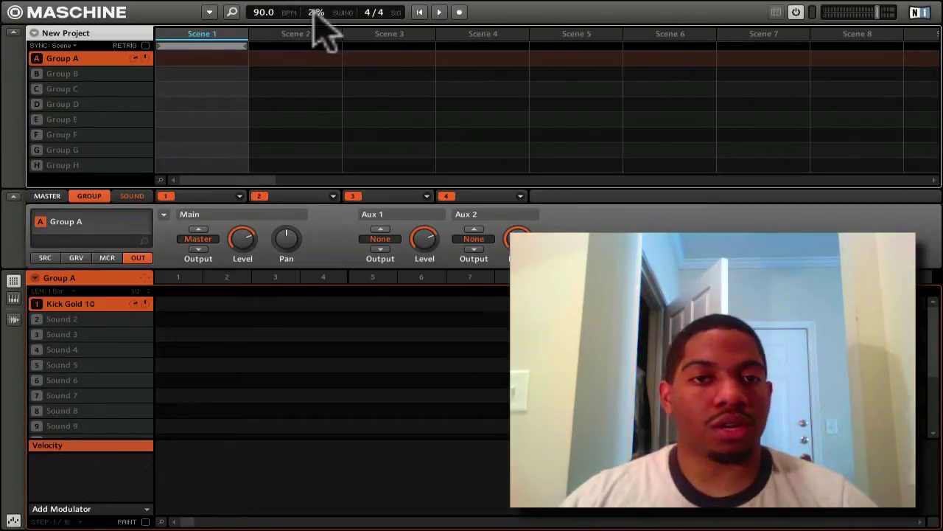
{"action": "scroll", "coordinate": [317, 14], "scroll_direction": "down", "scroll_amount": 2}
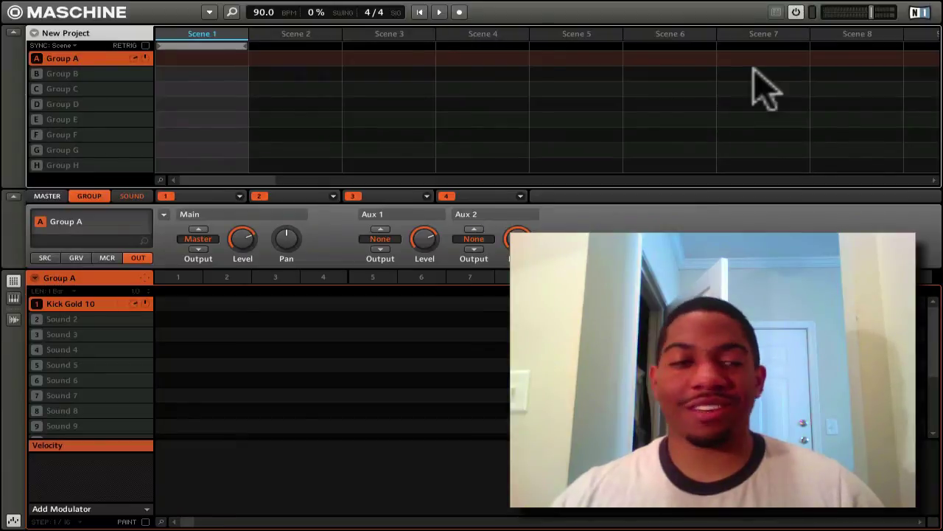
Open the browser, switch to disk files and browse the Home folder.
{"action": "left_click", "coordinate": [232, 12]}
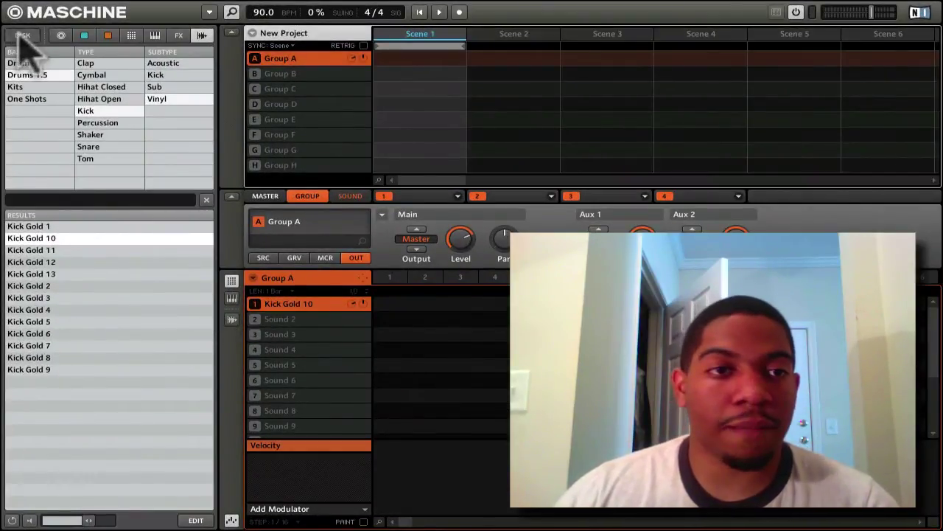
{"action": "left_click", "coordinate": [22, 35]}
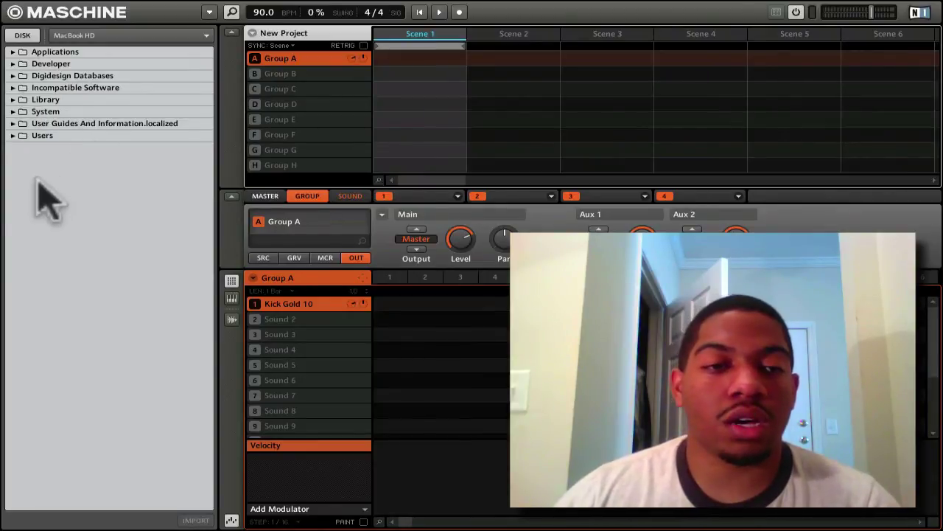
{"action": "left_click", "coordinate": [32, 37]}
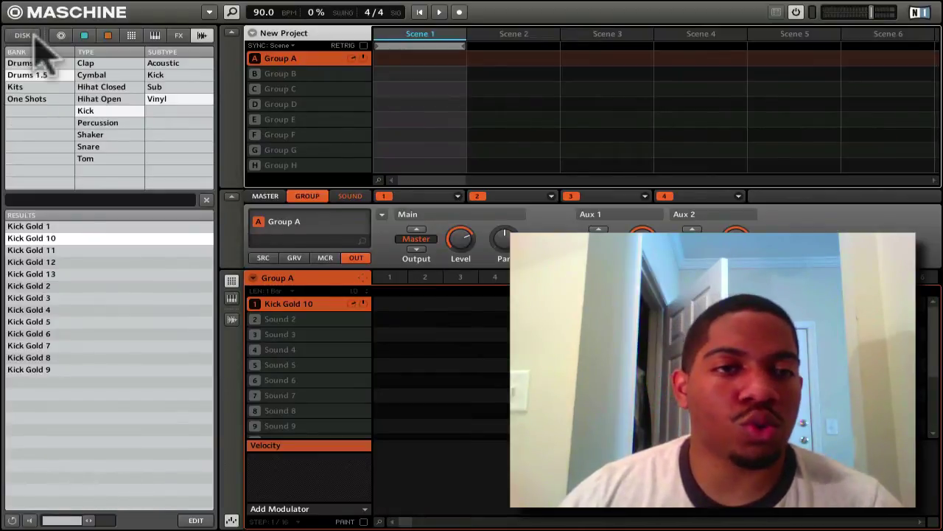
{"action": "left_click", "coordinate": [30, 36]}
{"action": "left_click", "coordinate": [96, 34]}
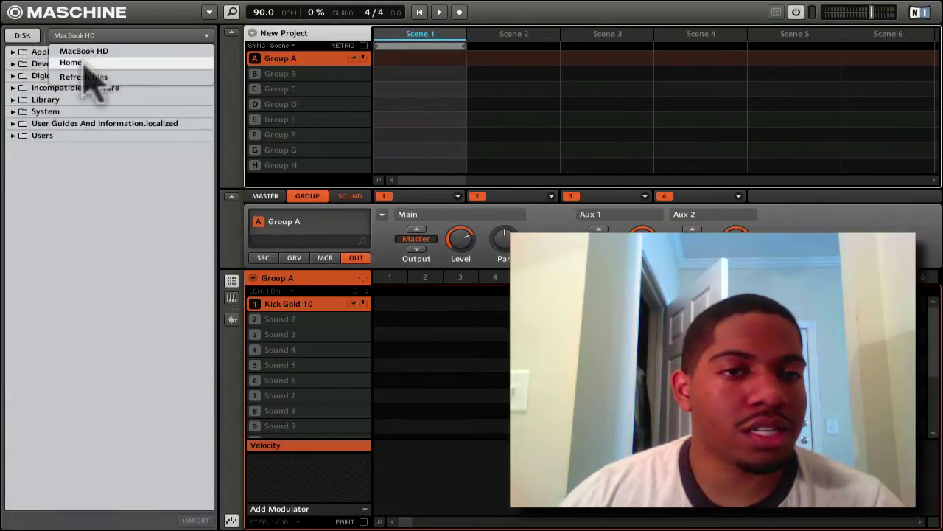
{"action": "left_click", "coordinate": [82, 65]}
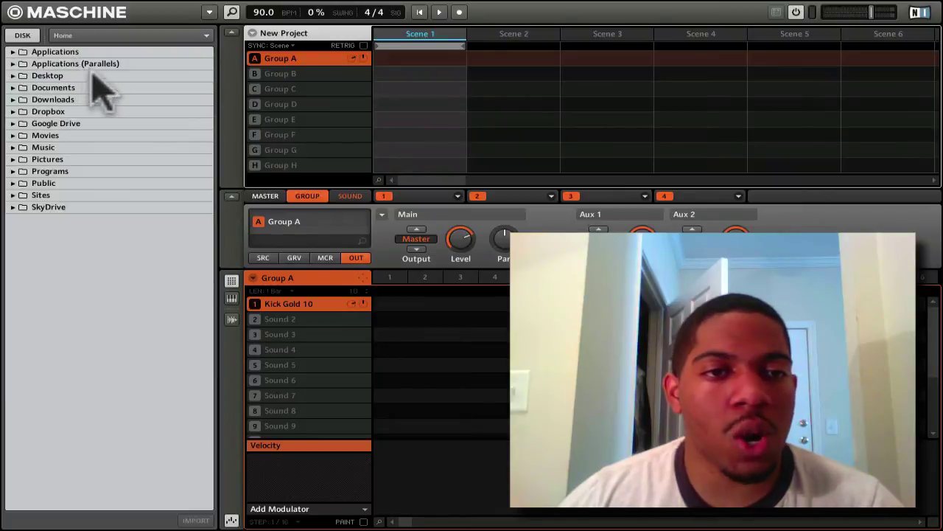
Refresh the disk listing, then return to the library's kick drum samples.
{"action": "left_click", "coordinate": [112, 34]}
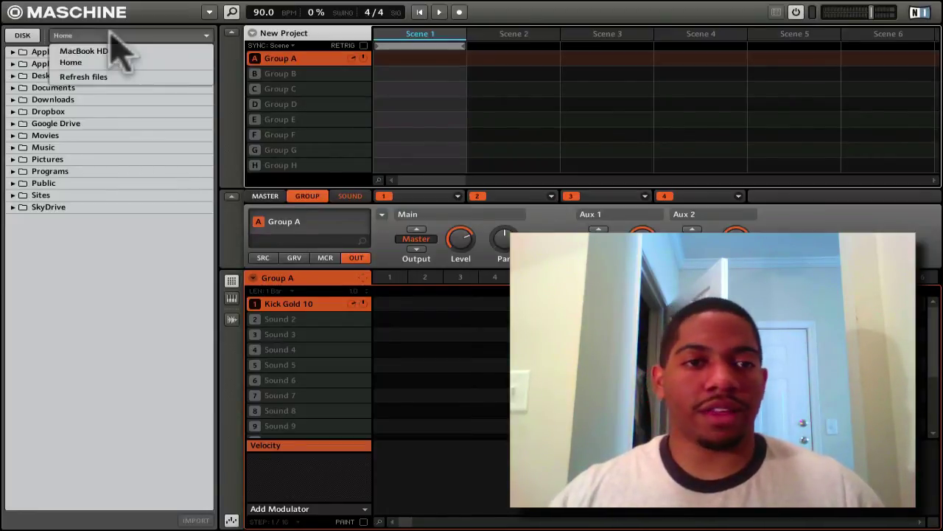
{"action": "left_click", "coordinate": [95, 74]}
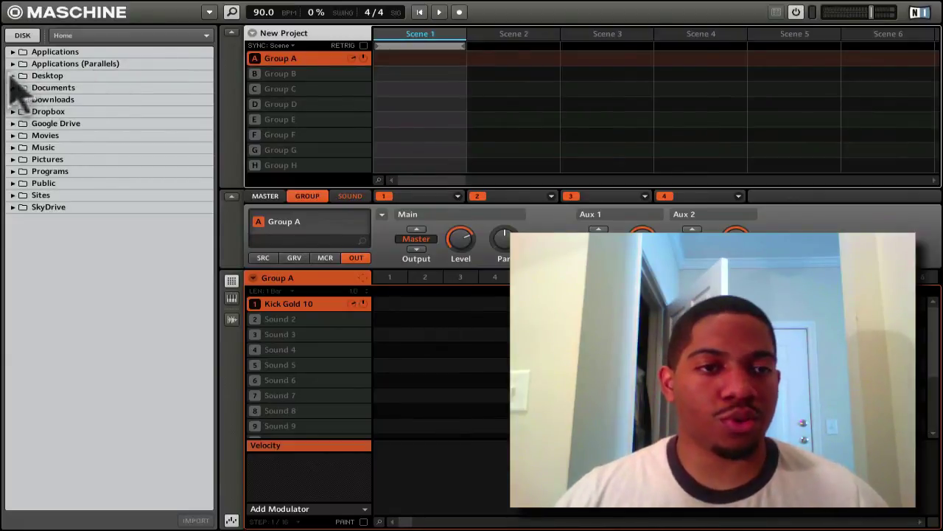
{"action": "left_click", "coordinate": [21, 36]}
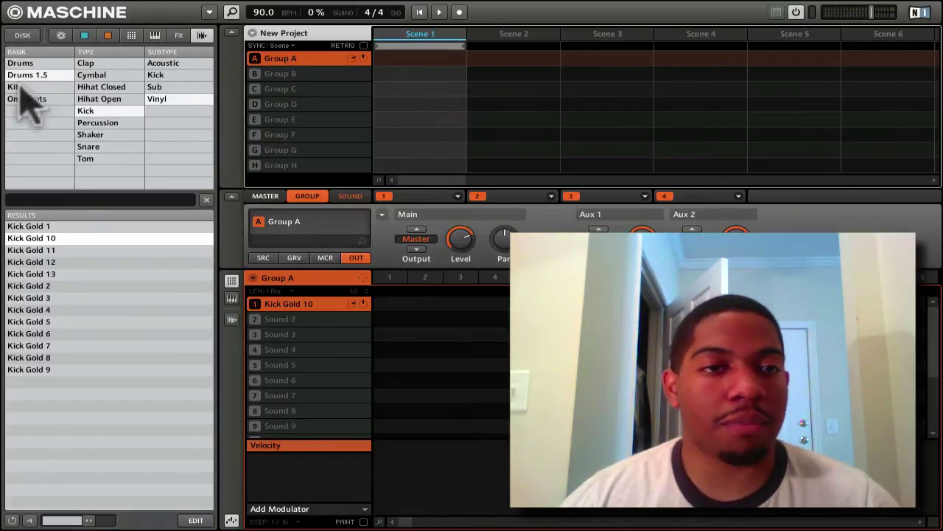
Look through User Projects, Groups, Instruments, Patterns and Effects, then switch to the Samples library.
{"action": "left_click", "coordinate": [60, 34]}
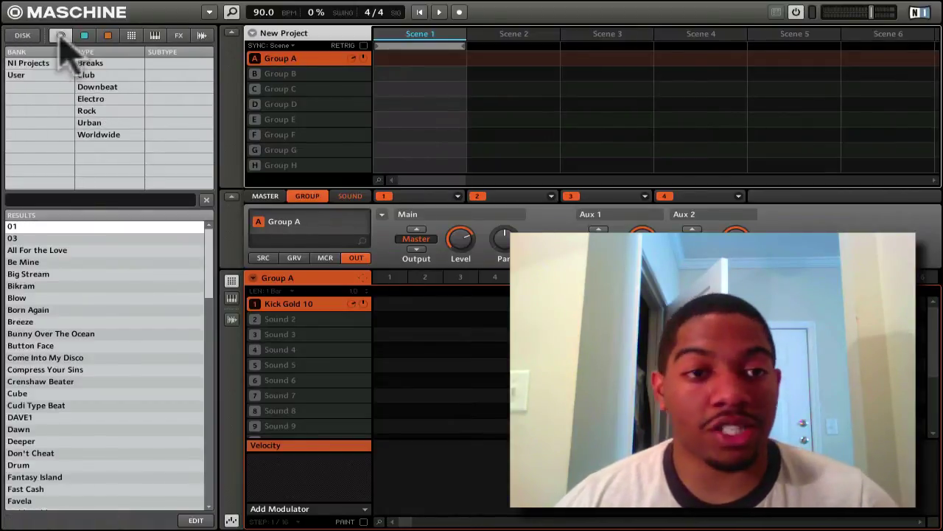
{"action": "left_click", "coordinate": [33, 75]}
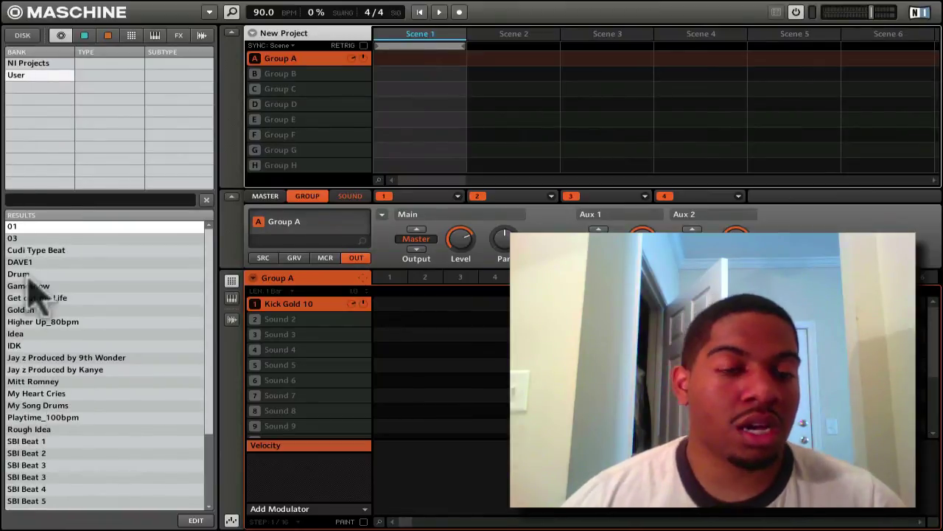
{"action": "left_click", "coordinate": [84, 36]}
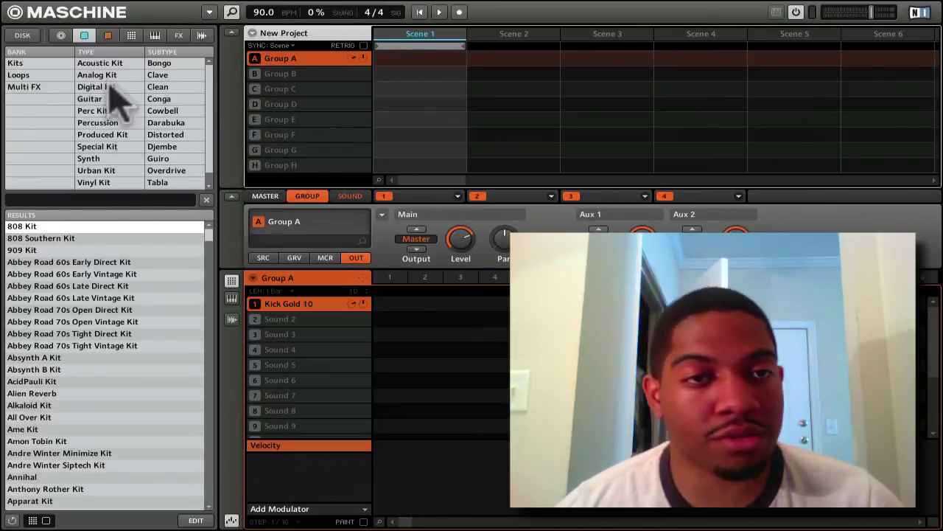
{"action": "left_click", "coordinate": [108, 36]}
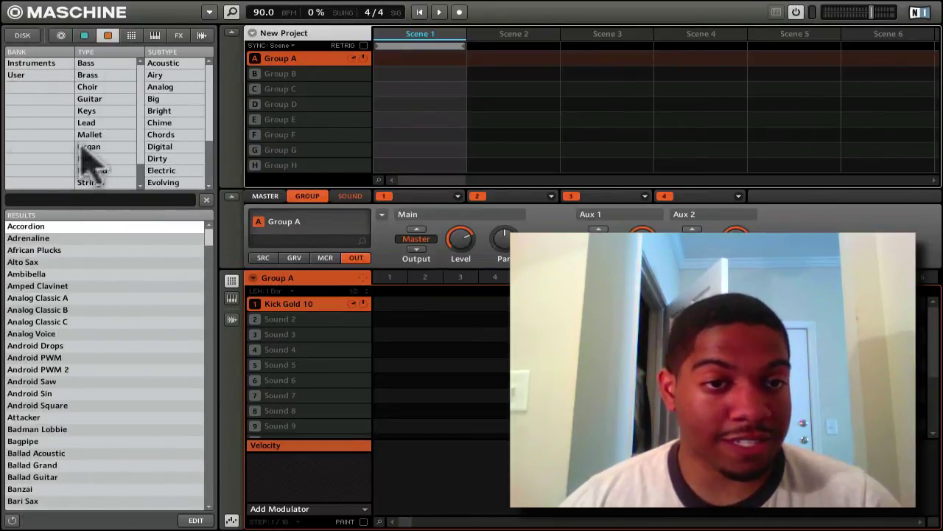
{"action": "left_click", "coordinate": [131, 36]}
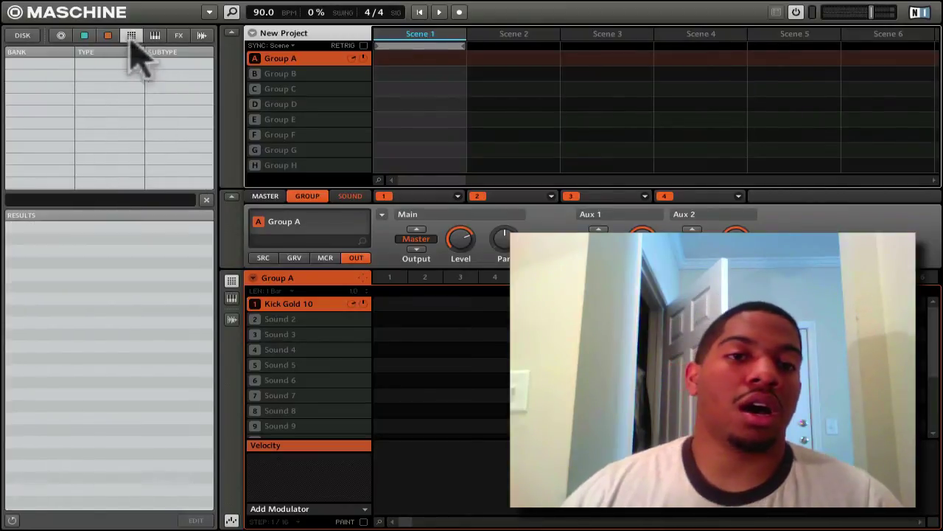
{"action": "left_click", "coordinate": [178, 36]}
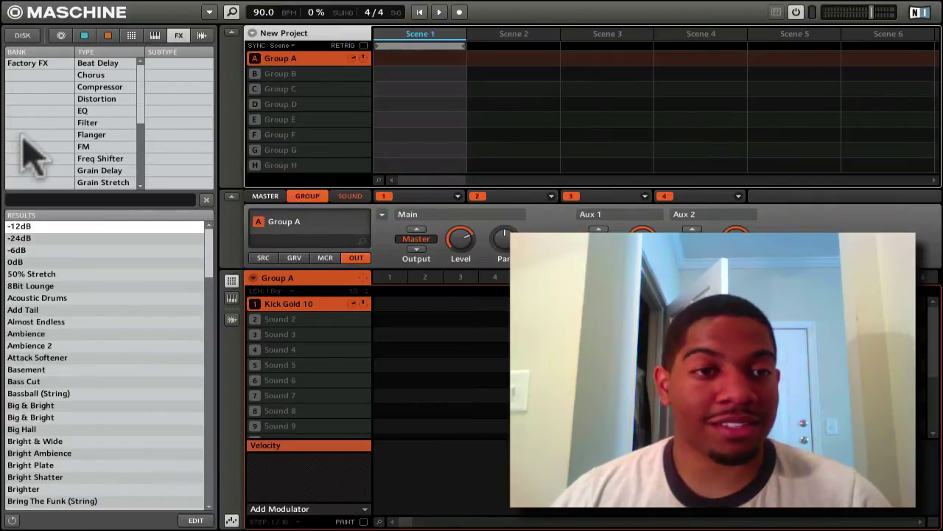
{"action": "scroll", "coordinate": [78, 247], "scroll_direction": "down", "scroll_amount": 15}
{"action": "scroll", "coordinate": [77, 247], "scroll_direction": "up", "scroll_amount": 20}
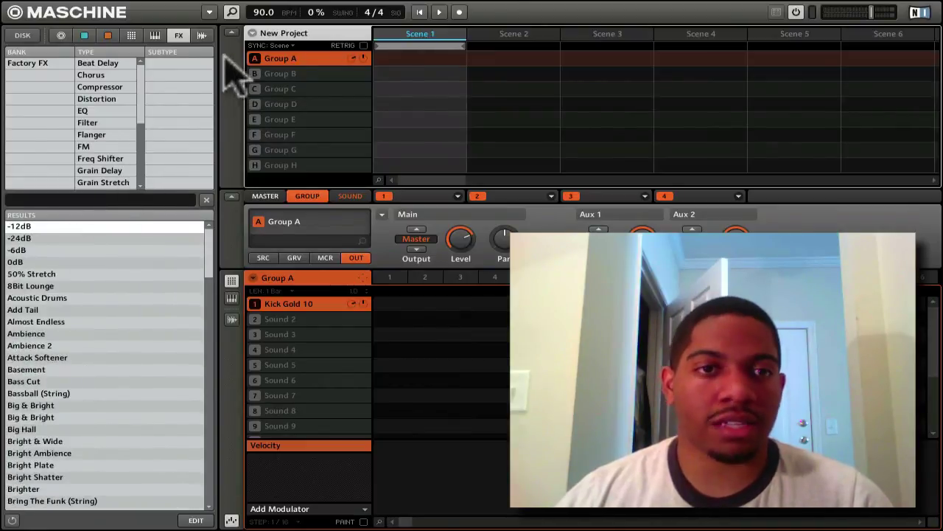
{"action": "left_click", "coordinate": [201, 35]}
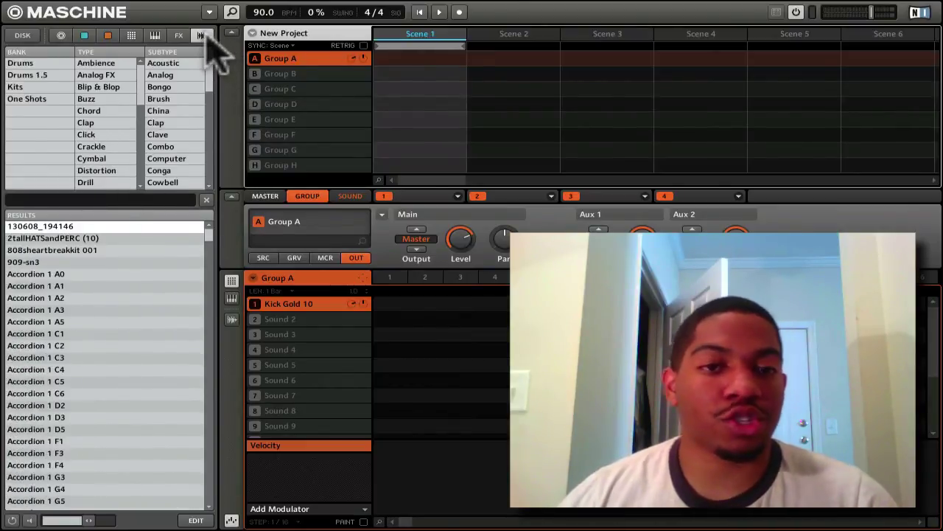
Filter the samples to the Drums bank, Clap type and Digital subtype.
{"action": "left_click", "coordinate": [28, 65]}
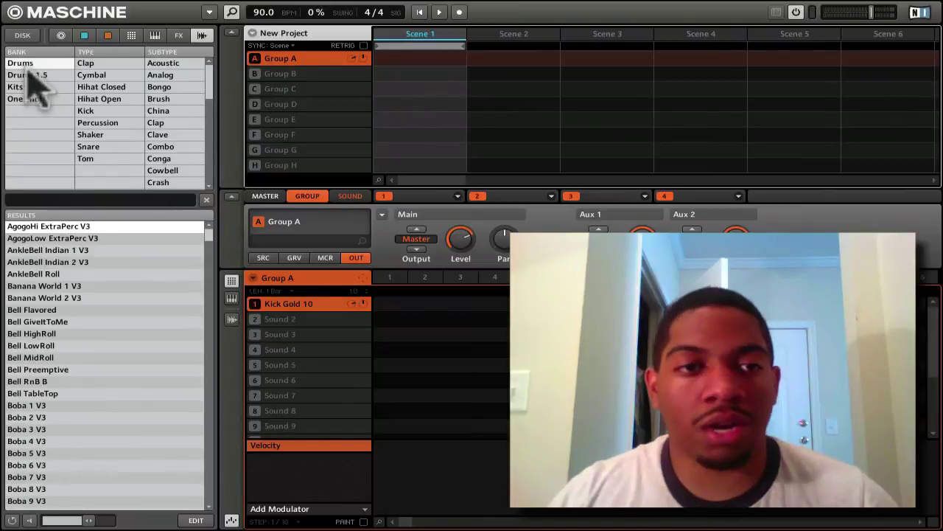
{"action": "left_click", "coordinate": [94, 65]}
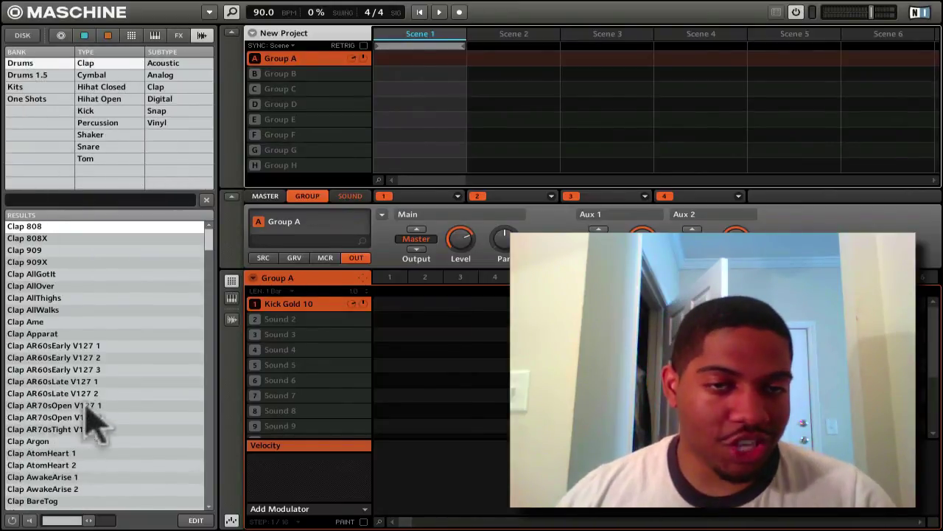
{"action": "left_click", "coordinate": [168, 99]}
{"action": "scroll", "coordinate": [63, 258], "scroll_direction": "down", "scroll_amount": 10}
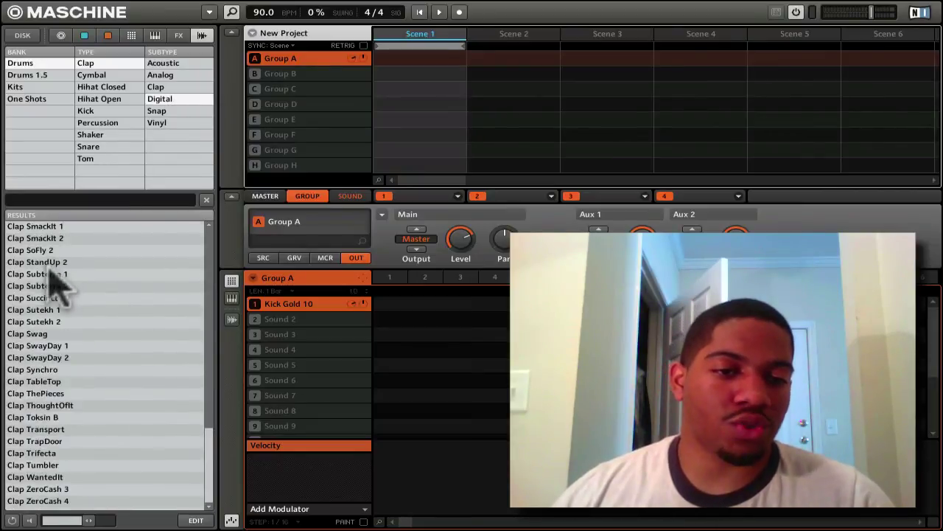
{"action": "scroll", "coordinate": [59, 289], "scroll_direction": "up", "scroll_amount": 8}
{"action": "scroll", "coordinate": [56, 290], "scroll_direction": "down", "scroll_amount": 8}
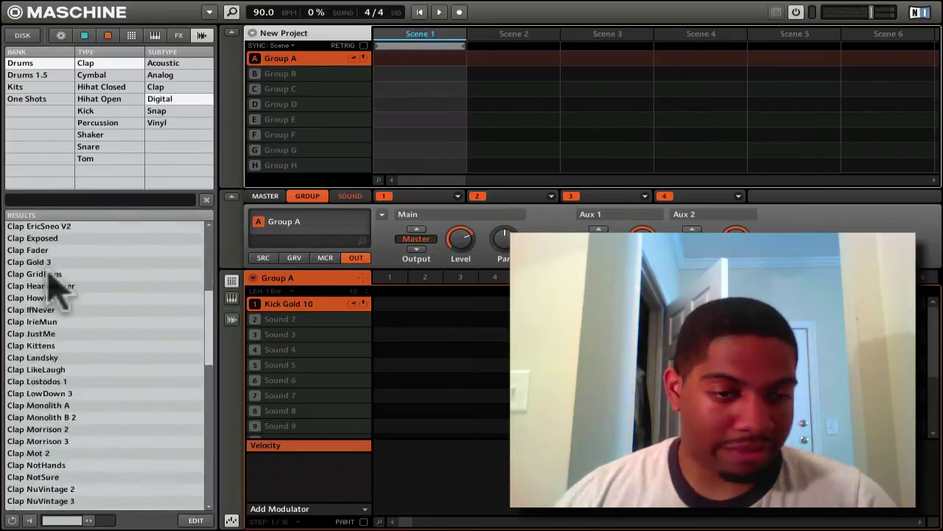
Switch the filter to the One Shots bank with the Buzz type.
{"action": "left_click", "coordinate": [40, 99]}
{"action": "left_click", "coordinate": [84, 98]}
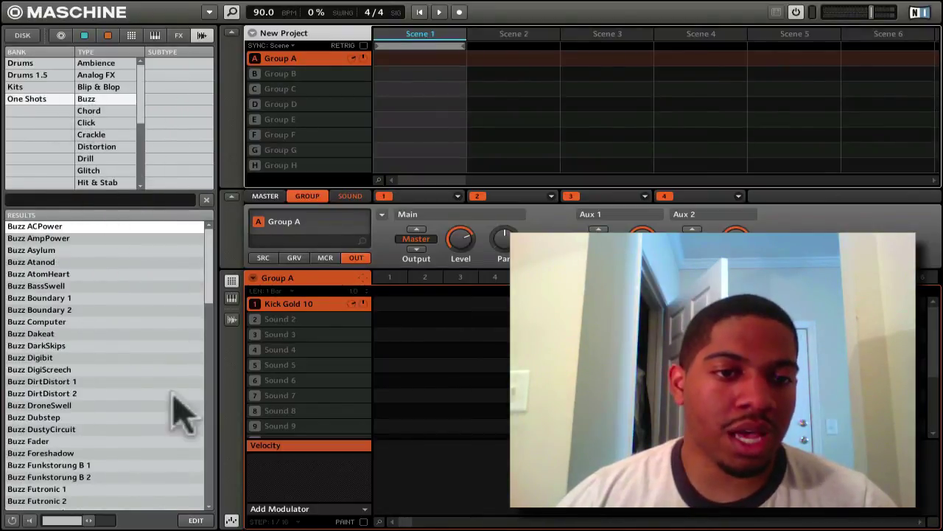
{"action": "scroll", "coordinate": [42, 290], "scroll_direction": "down", "scroll_amount": 10}
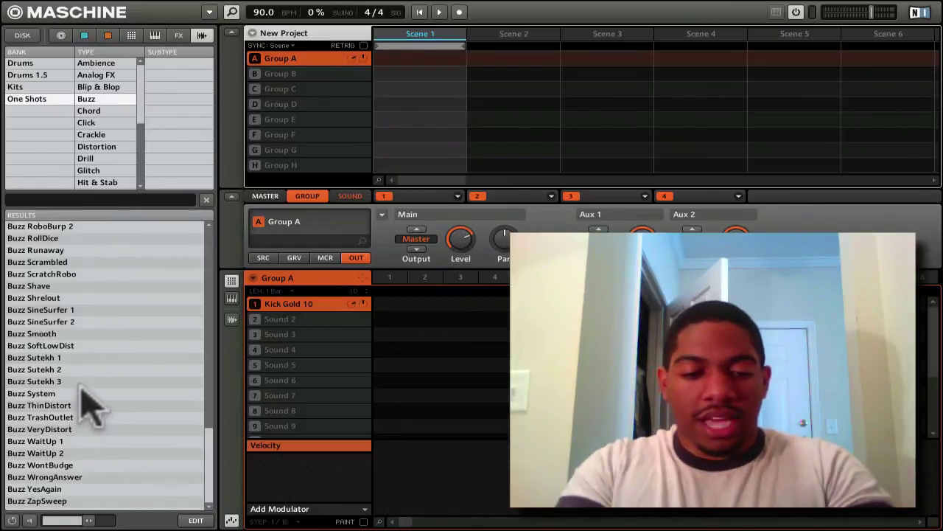
Try a Drums-bank search, then clear the bank filter and search all samples for 'snap'.
{"action": "type", "text": "Dr"}
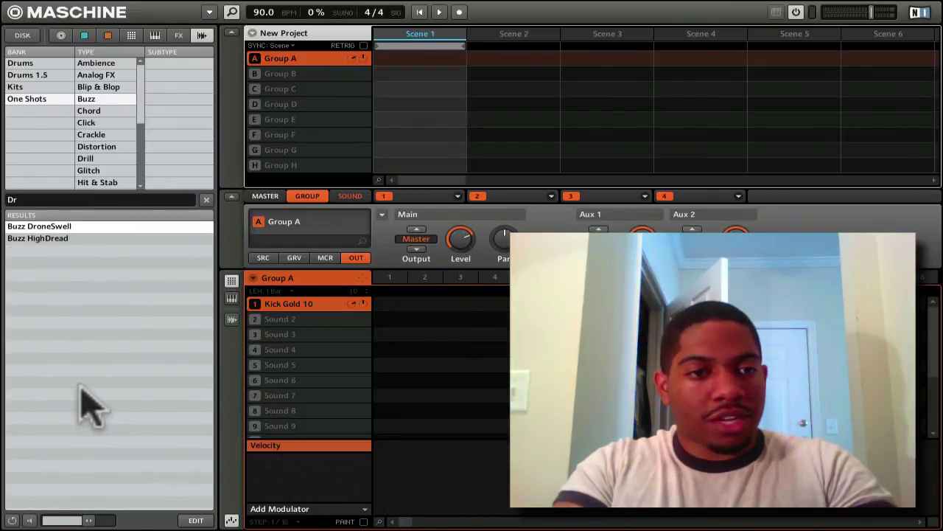
{"action": "type", "text": "a"}
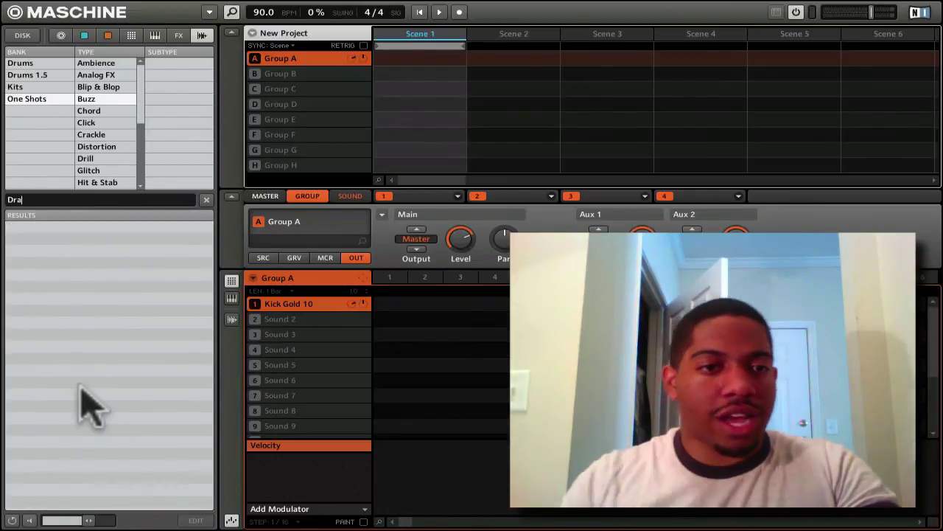
{"action": "left_click", "coordinate": [27, 65]}
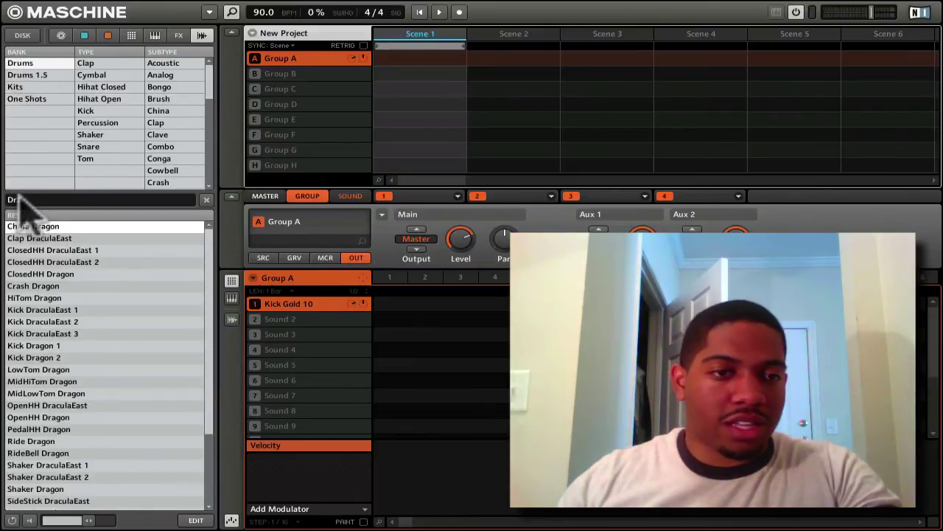
{"action": "type", "text": "cula"}
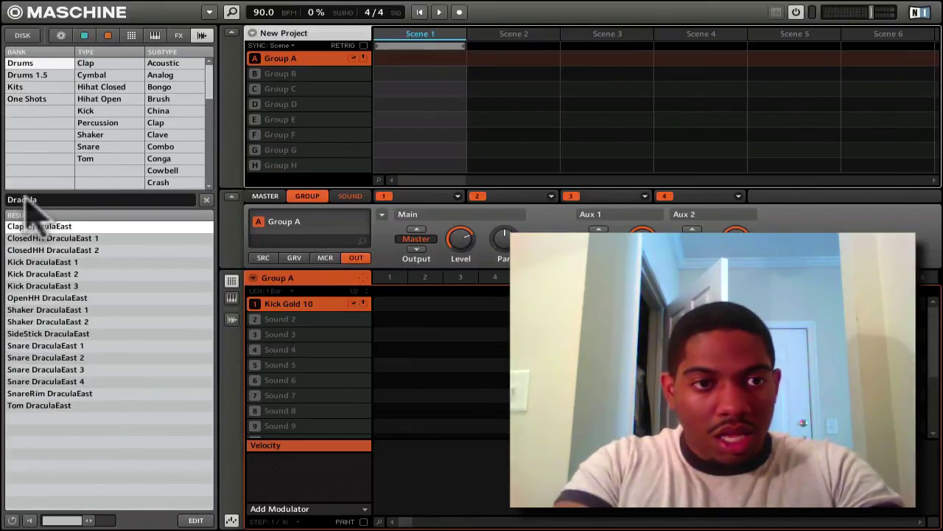
{"action": "left_click", "coordinate": [19, 73]}
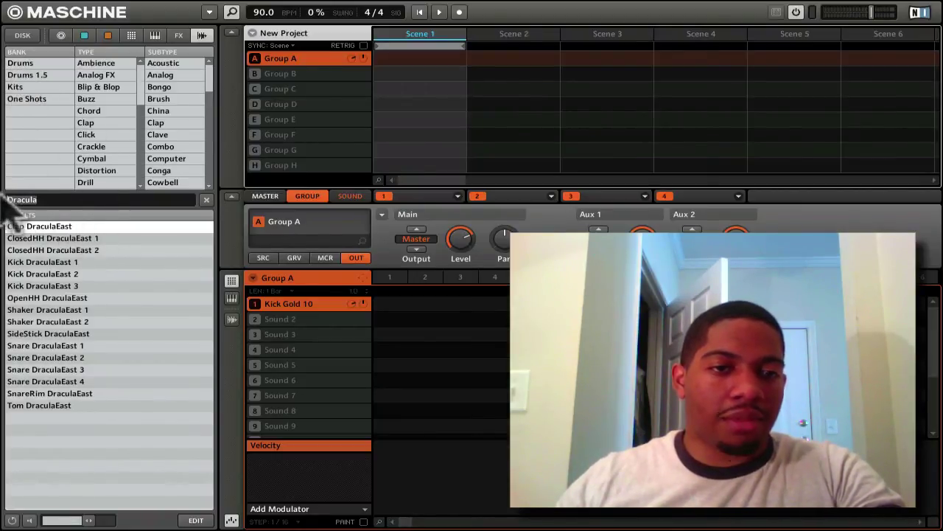
{"action": "type", "text": "snaop"}
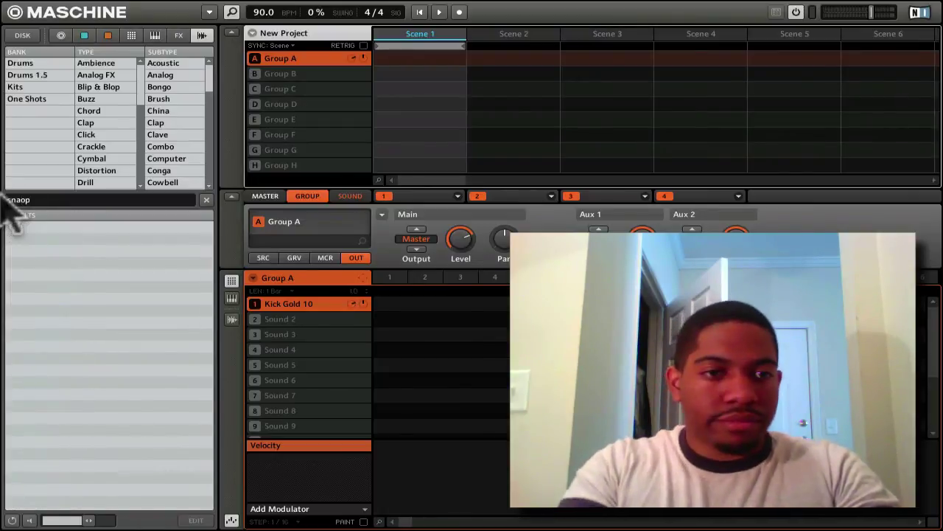
{"action": "key", "text": "BackSpace"}
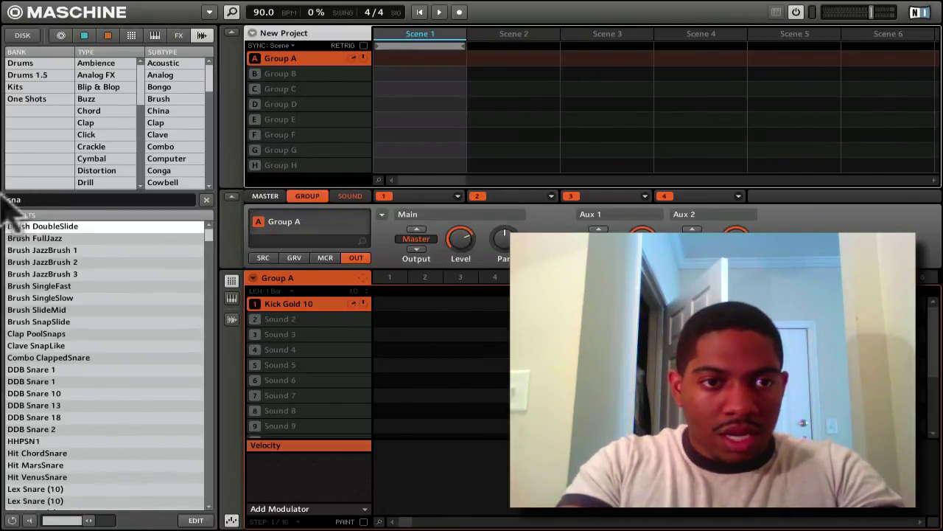
{"action": "type", "text": "p"}
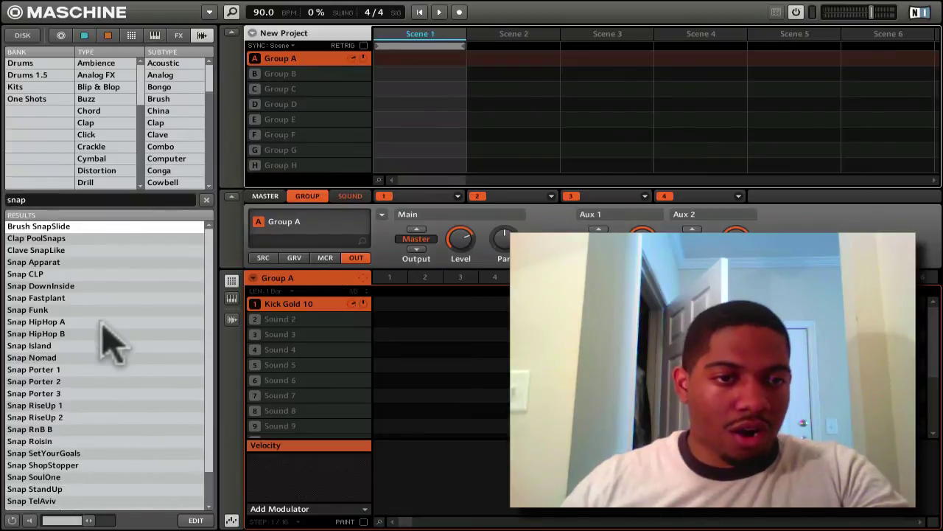
{"action": "scroll", "coordinate": [105, 336], "scroll_direction": "down", "scroll_amount": 1}
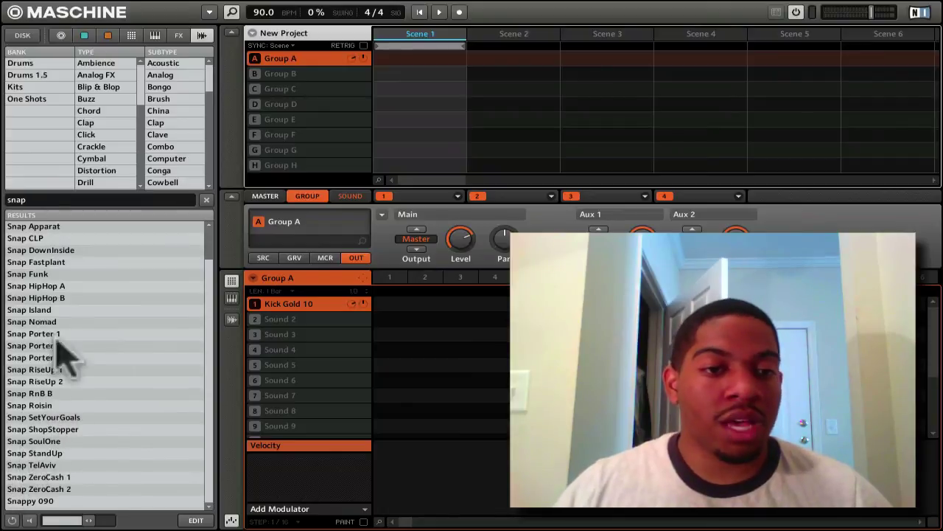
Audition Snap Apparat, Snap CLP and Snap HipHop A, adjust preview volume, then load Snap Nomad.
{"action": "double_click", "coordinate": [22, 226]}
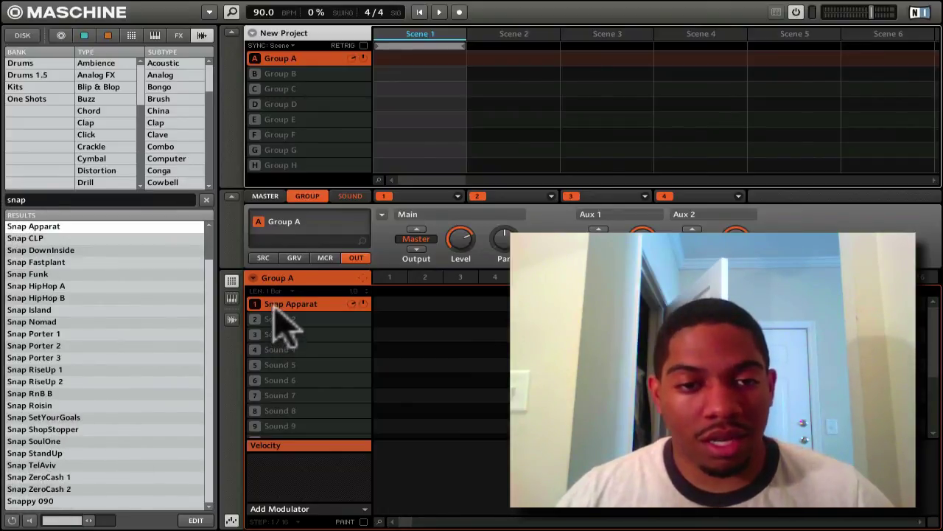
{"action": "double_click", "coordinate": [19, 239]}
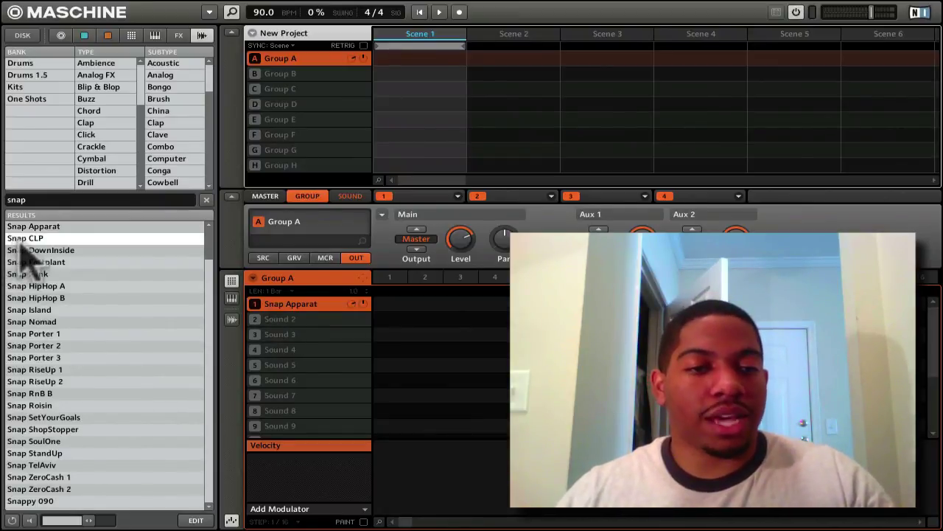
{"action": "left_click", "coordinate": [46, 287]}
{"action": "double_click", "coordinate": [46, 286]}
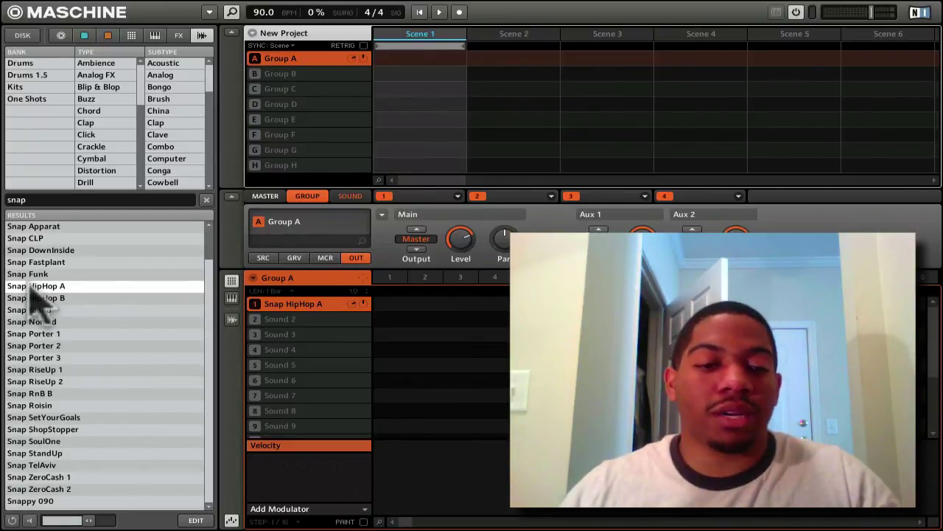
{"action": "mouse_move", "coordinate": [87, 520]}
{"action": "left_mouse_down"}
{"action": "mouse_move", "coordinate": [64, 518]}
{"action": "mouse_move", "coordinate": [99, 521]}
{"action": "left_mouse_up"}
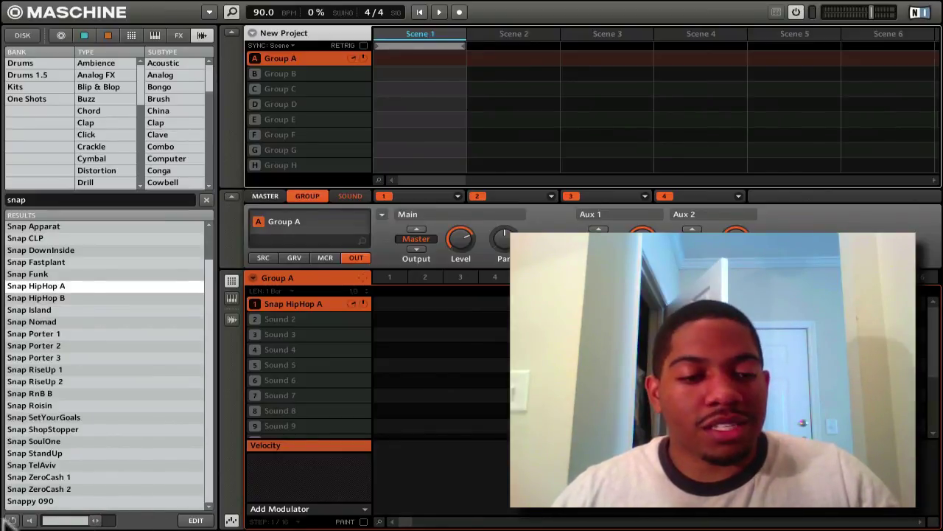
{"action": "left_click", "coordinate": [33, 322]}
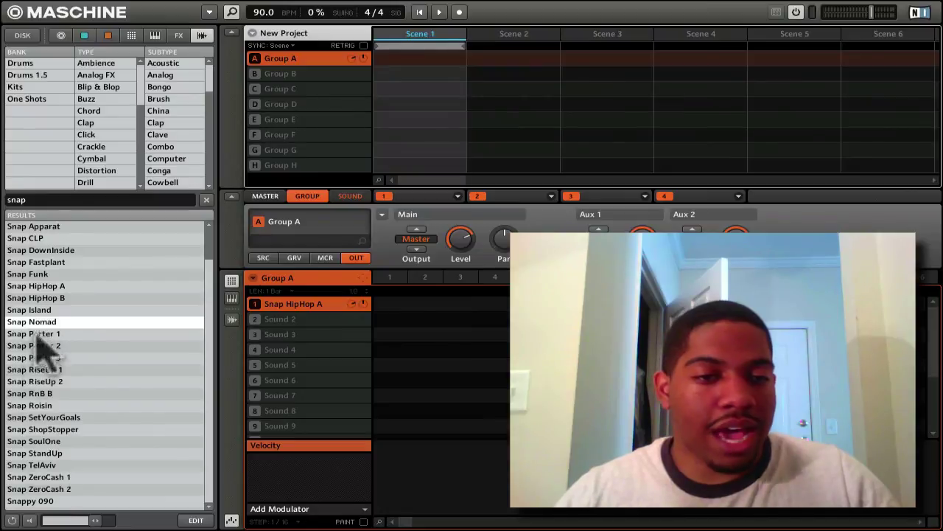
{"action": "left_click", "coordinate": [13, 519]}
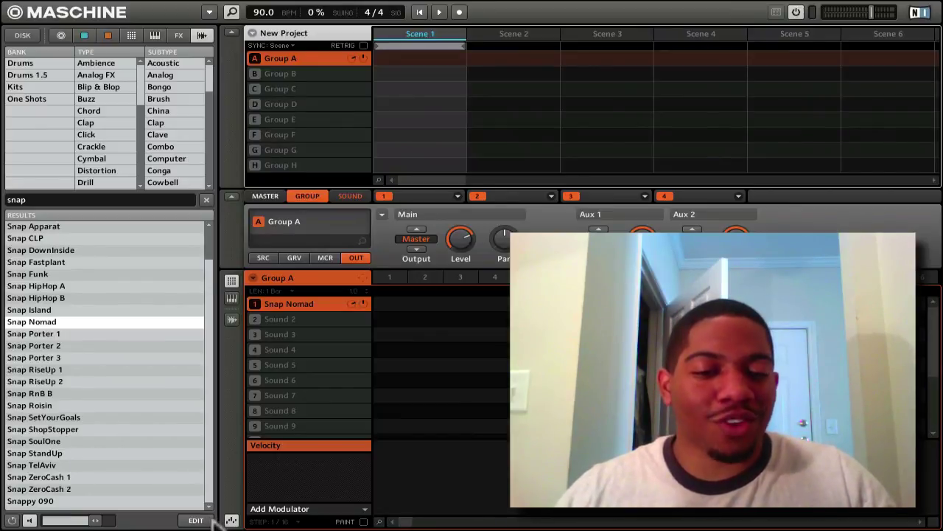
In Snap Nomad's tags, replace Drums with Drums 1.5 and Clap with Chord, and add Flam.
{"action": "left_click", "coordinate": [198, 519]}
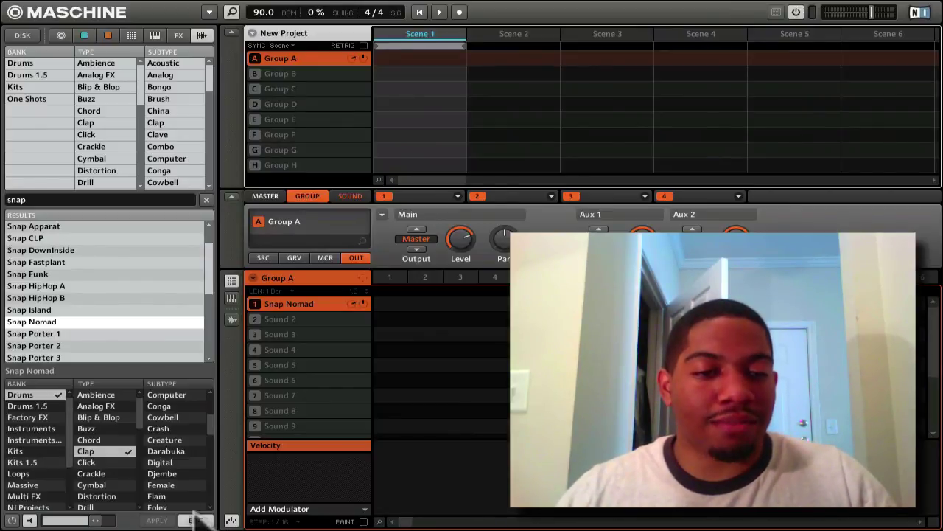
{"action": "left_click", "coordinate": [47, 398]}
{"action": "left_click", "coordinate": [48, 406]}
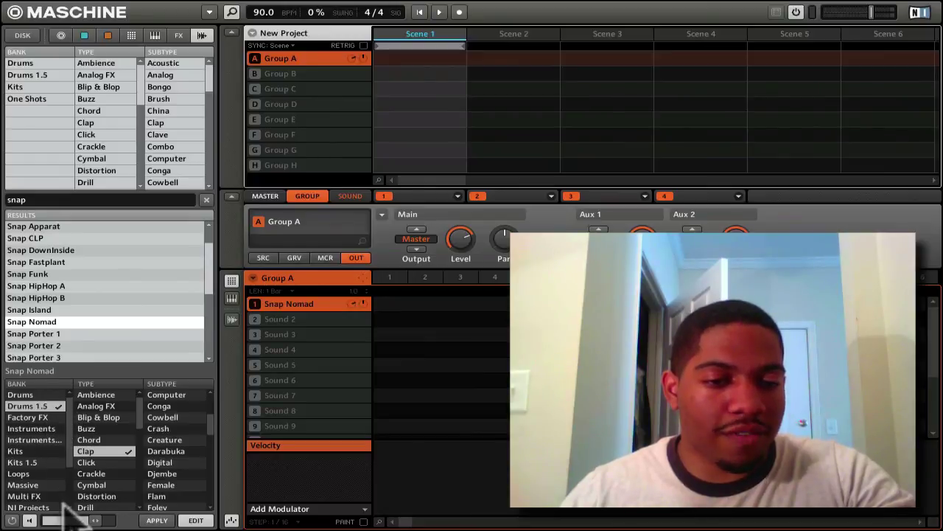
{"action": "left_click", "coordinate": [110, 451]}
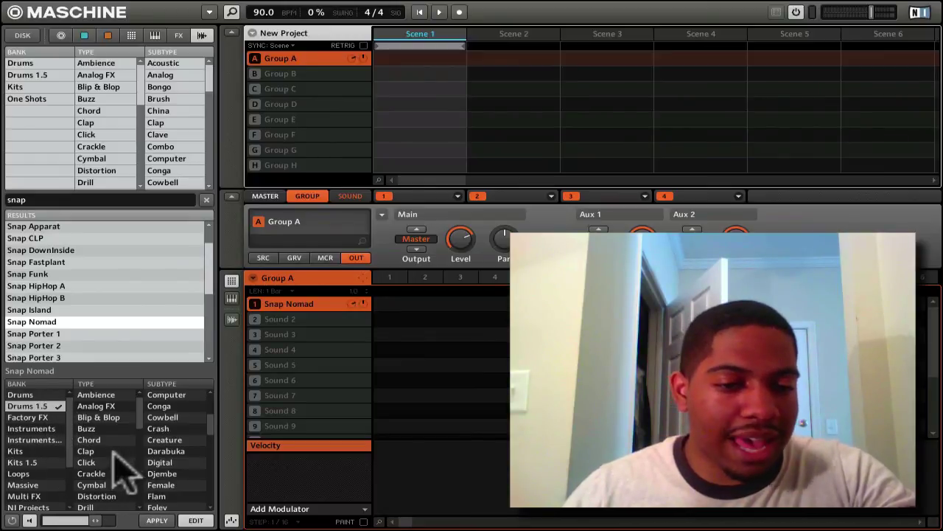
{"action": "left_click", "coordinate": [105, 437]}
{"action": "scroll", "coordinate": [189, 442], "scroll_direction": "down", "scroll_amount": 4}
{"action": "scroll", "coordinate": [184, 429], "scroll_direction": "up", "scroll_amount": 2}
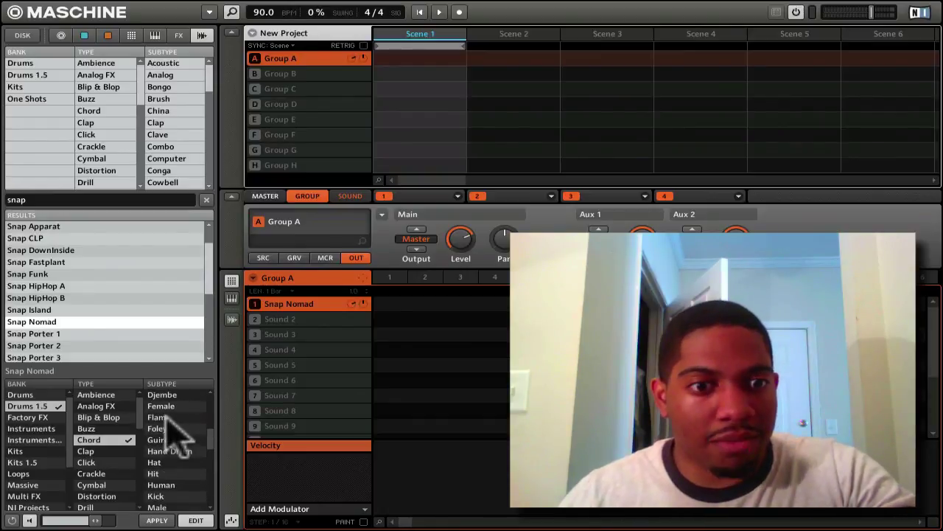
{"action": "left_click", "coordinate": [166, 417]}
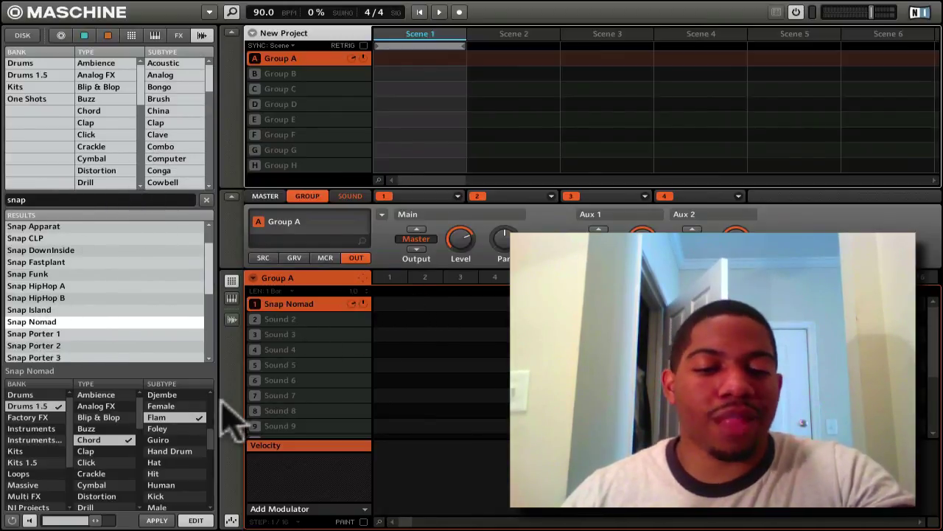
Hide the browser panel so the arranger and mixer take up the window.
{"action": "left_click", "coordinate": [231, 11]}
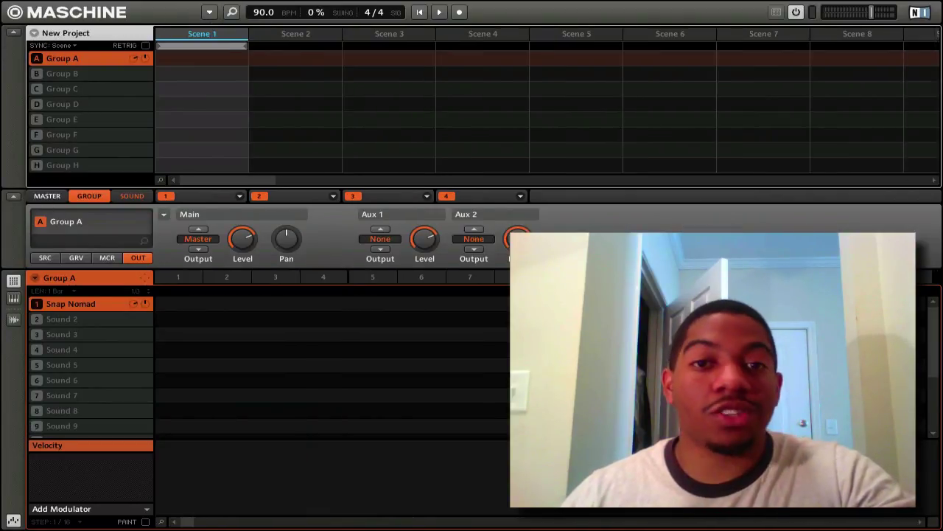